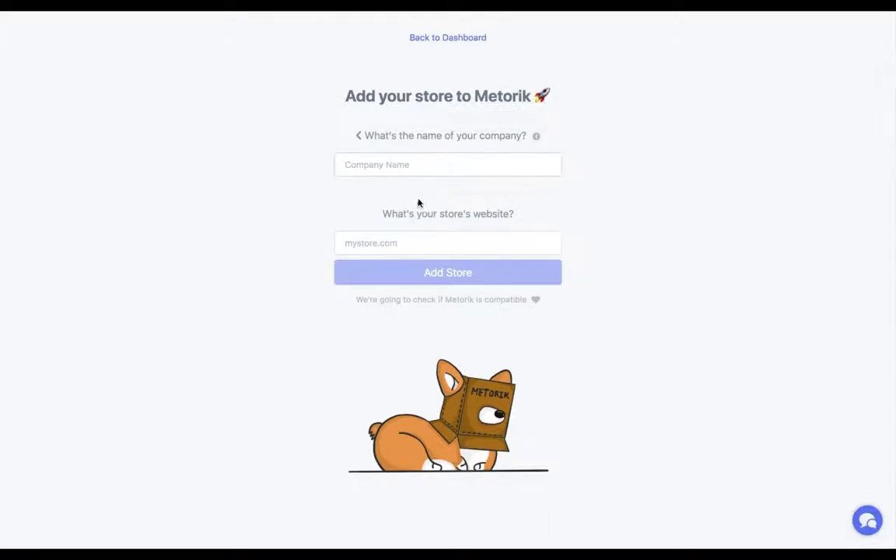
# Add a store with company name Pet Light Incorporated and website demo.petlight.com.au.
pyautogui.click(420, 166)
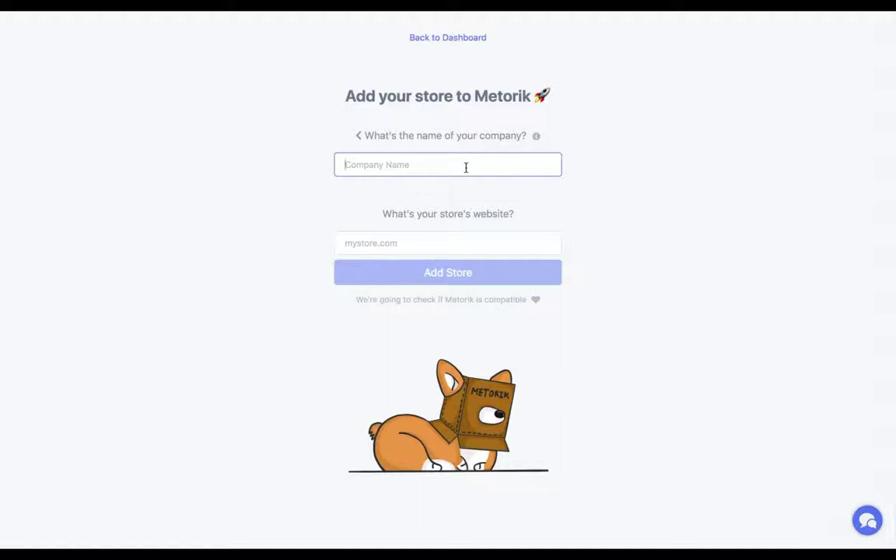
pyautogui.write('Pet Light Incorporated')
pyautogui.click(378, 231)
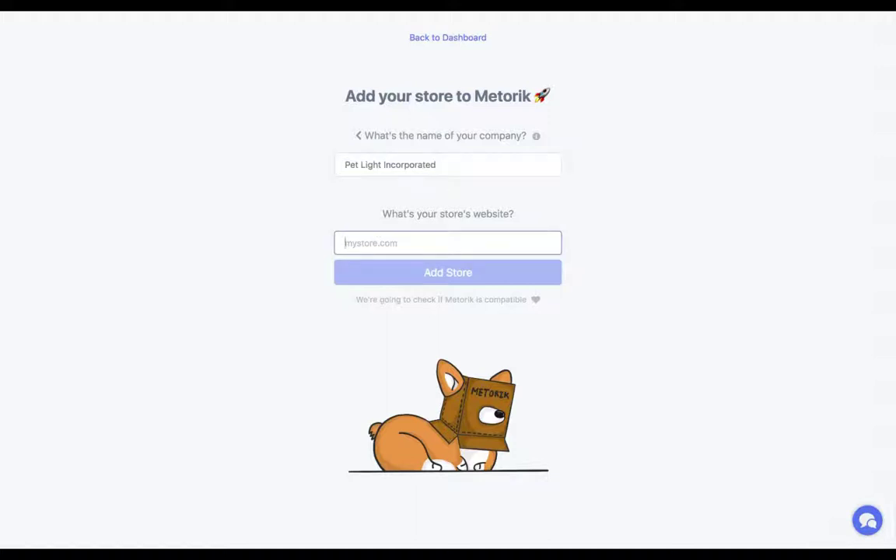
pyautogui.write('demo.petligh')
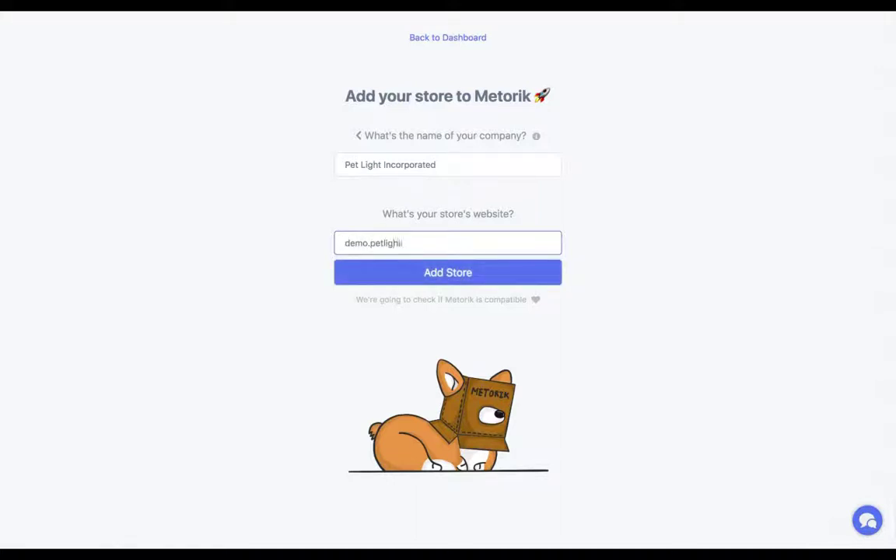
pyautogui.write('t.com.au')
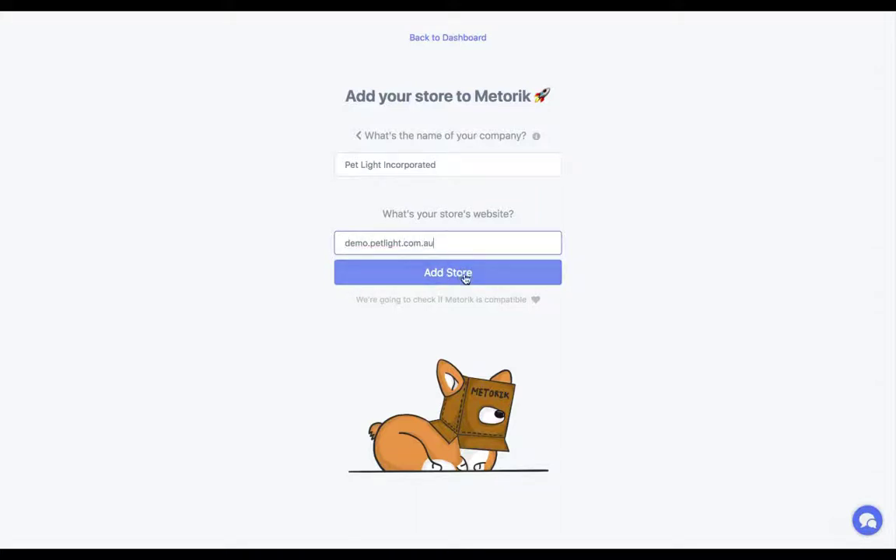
pyautogui.click(536, 278)
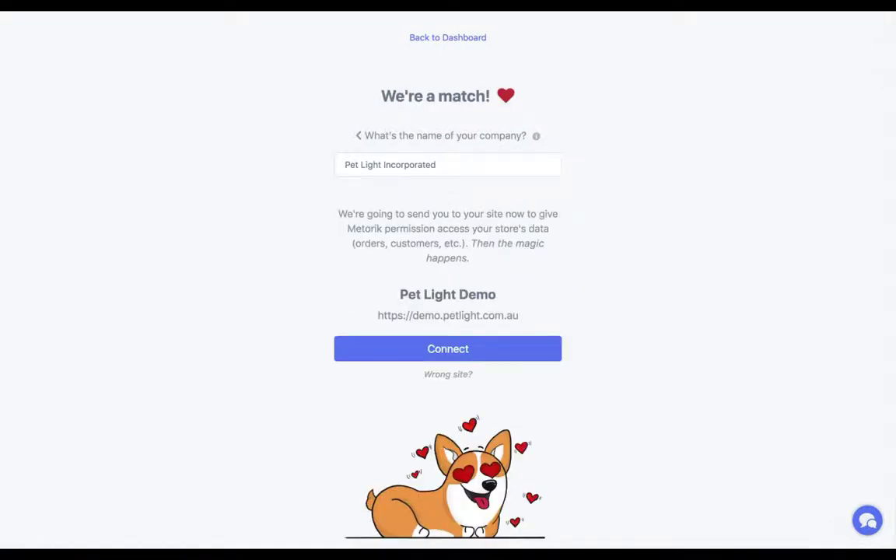
# Connect Metorik to the Pet Light Demo store and approve access.
pyautogui.click(464, 355)
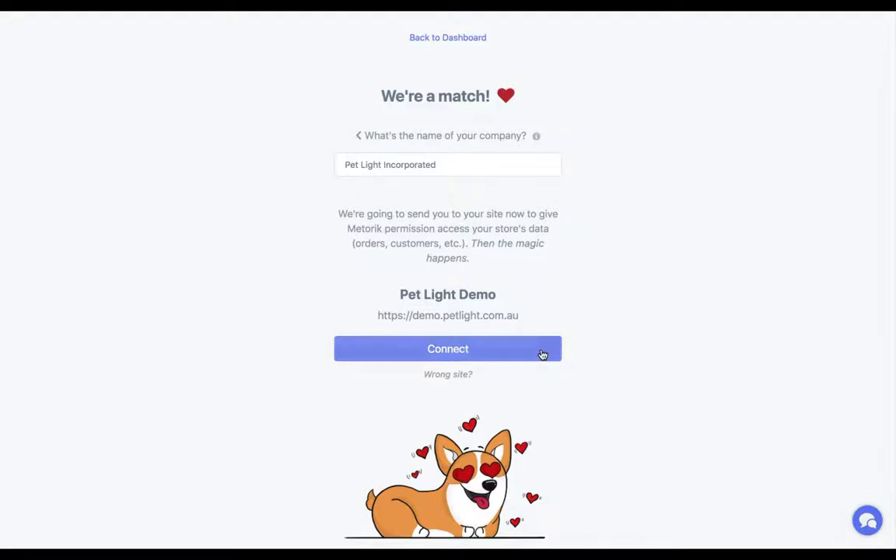
pyautogui.click(542, 355)
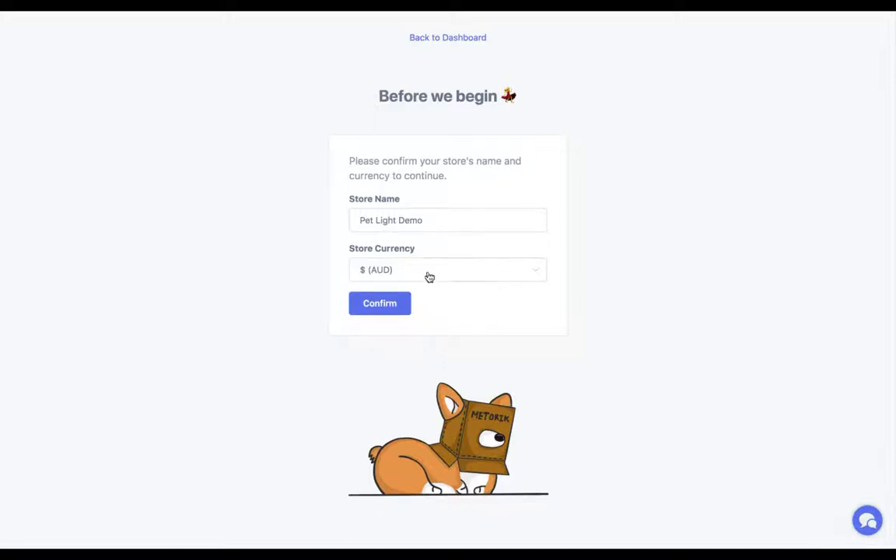
# Confirm store name Pet Light Demo and $ (AUD) currency on the Before we begin form.
pyautogui.click(383, 305)
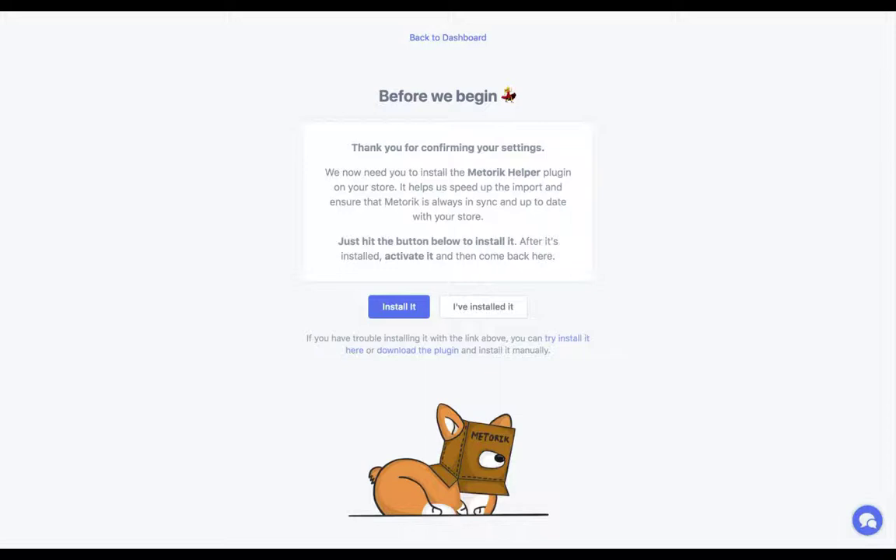
# Install and activate Metorik Helper 0.15.0 in WordPress, then return to Metorik.
pyautogui.click(398, 309)
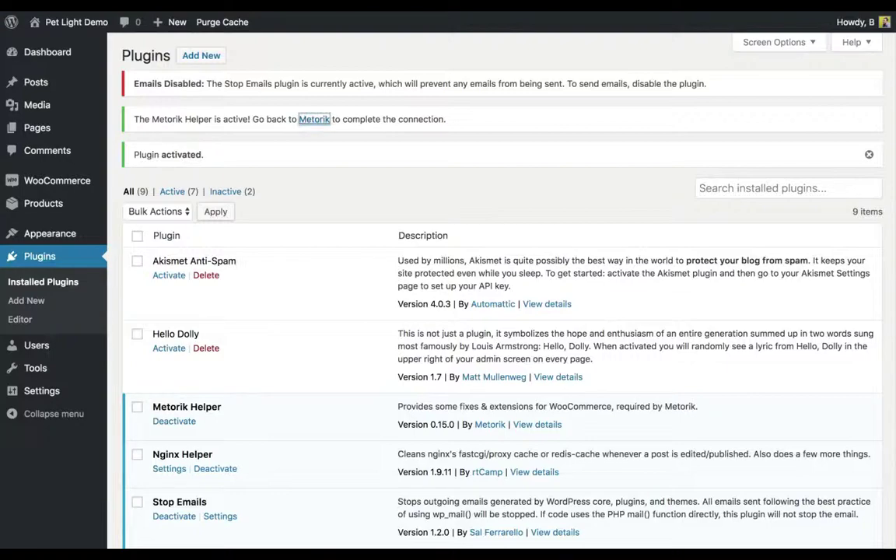
pyautogui.click(314, 119)
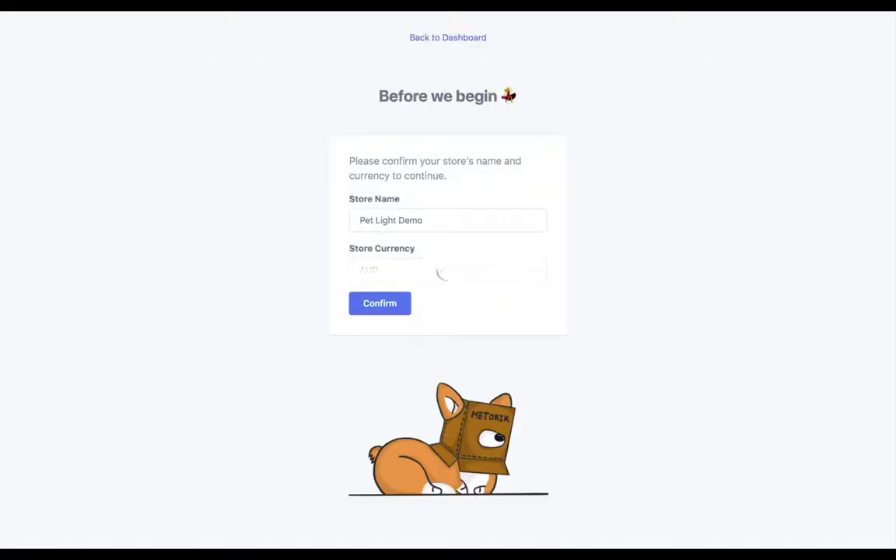
# Confirm the store settings and report the Metorik Helper plugin as installed.
pyautogui.click(392, 302)
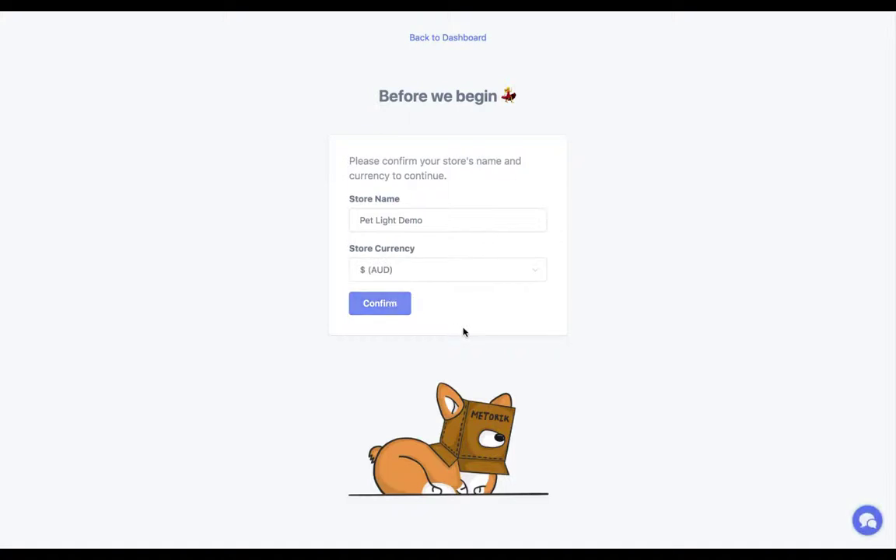
pyautogui.click(486, 308)
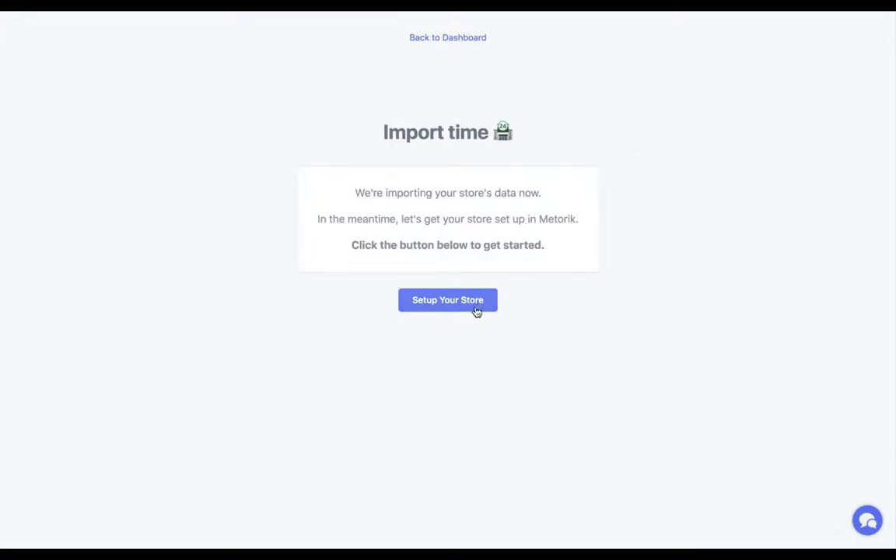
# Start the store setup wizard from the Import time page.
pyautogui.click(462, 311)
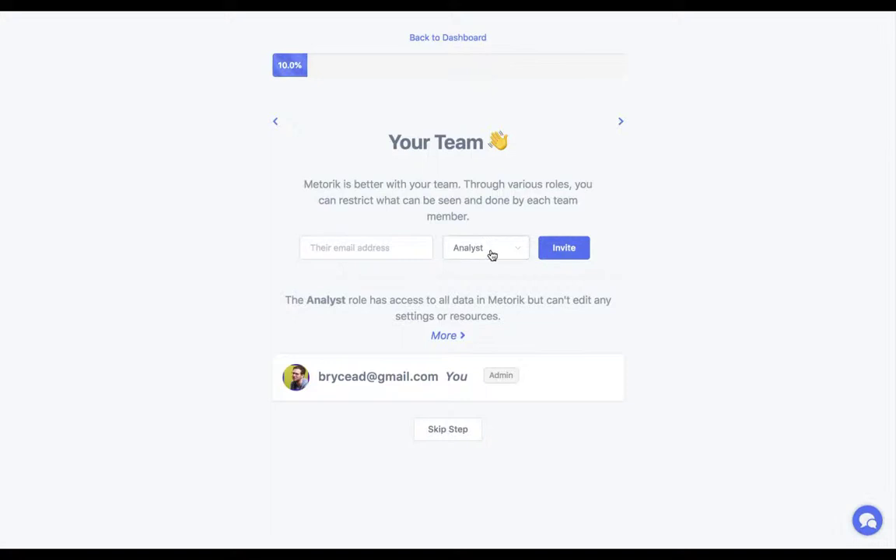
# Enter a teammate's e-mail address in the invite form and assign the Editor role.
pyautogui.click(370, 248)
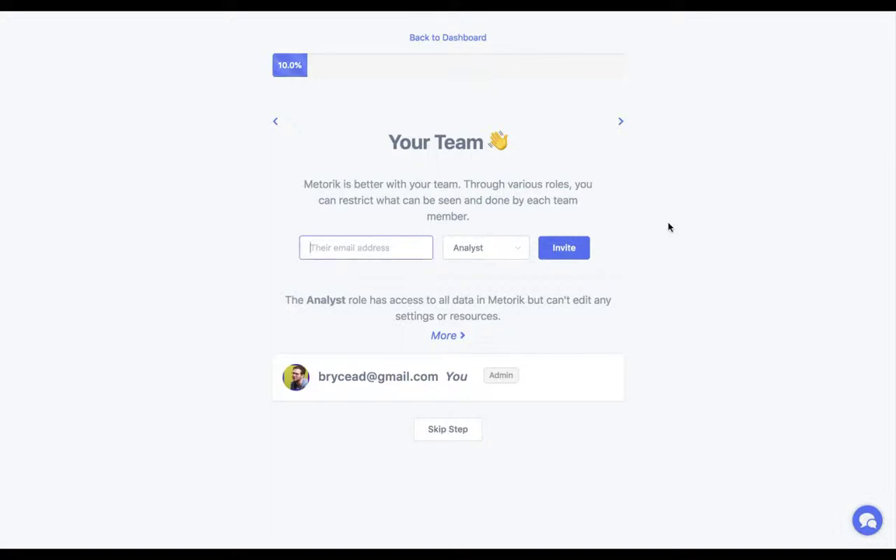
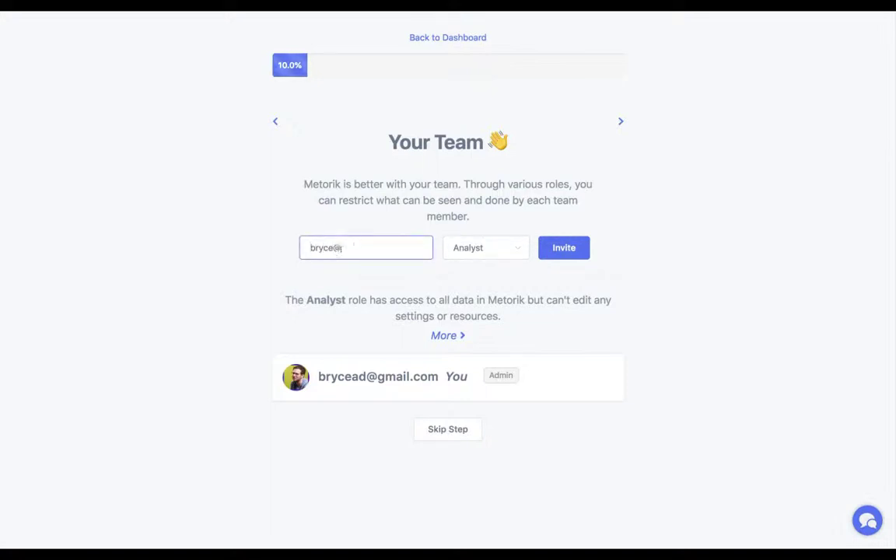
pyautogui.click(481, 257)
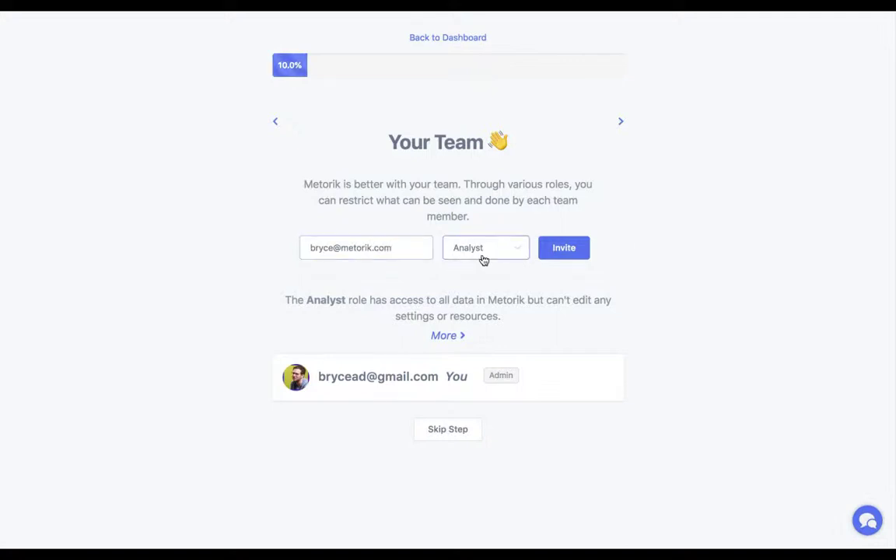
pyautogui.click(483, 260)
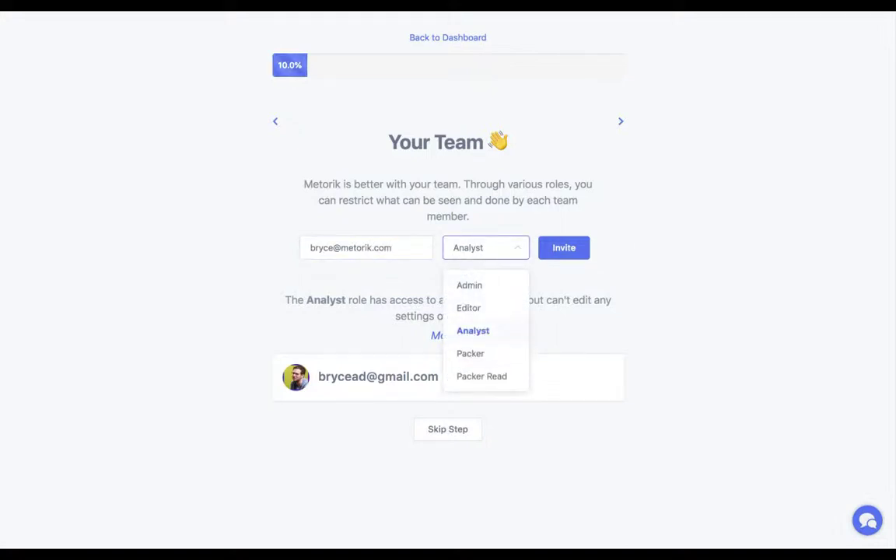
pyautogui.click(496, 313)
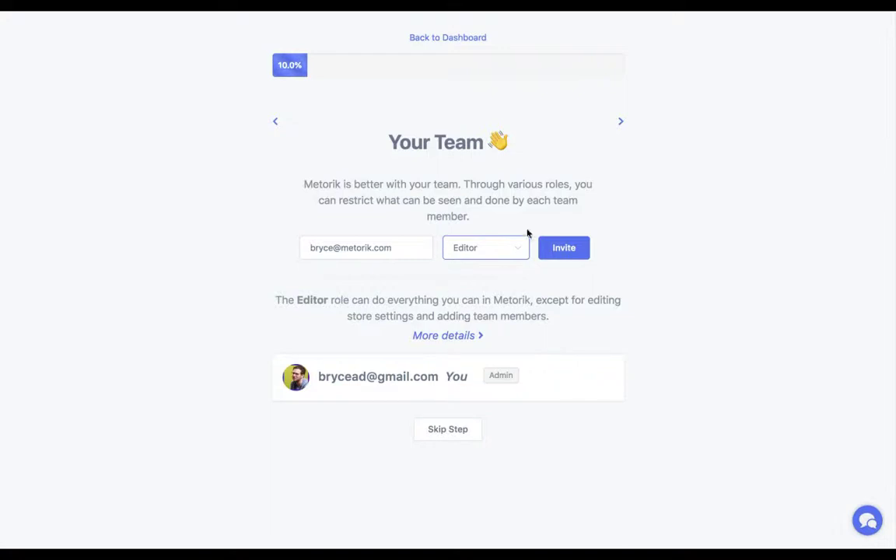
# Try the Admin and then Packer roles for the invitee.
pyautogui.click(499, 261)
pyautogui.click(482, 286)
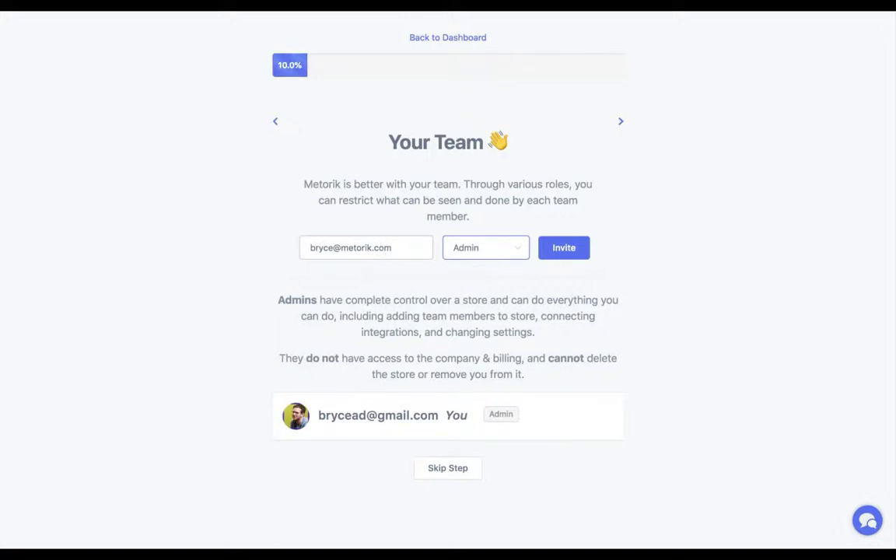
pyautogui.click(490, 245)
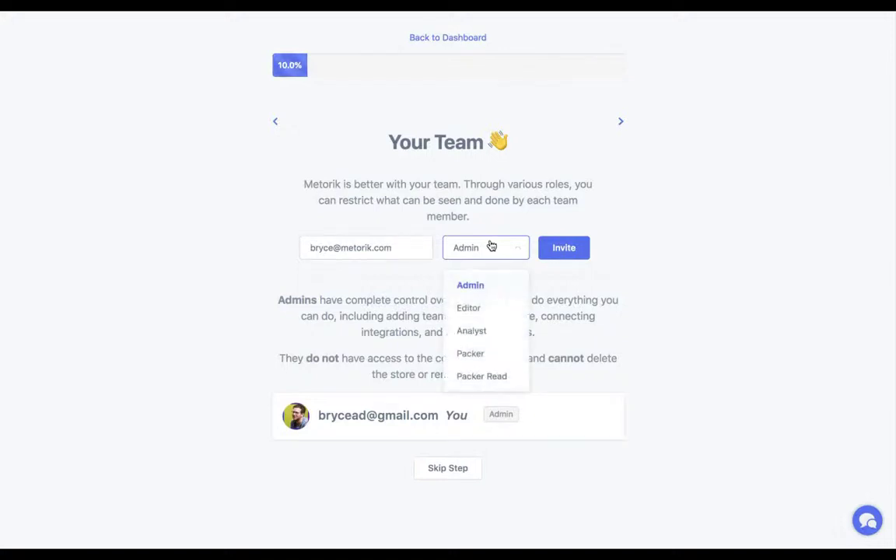
pyautogui.click(515, 362)
pyautogui.click(495, 261)
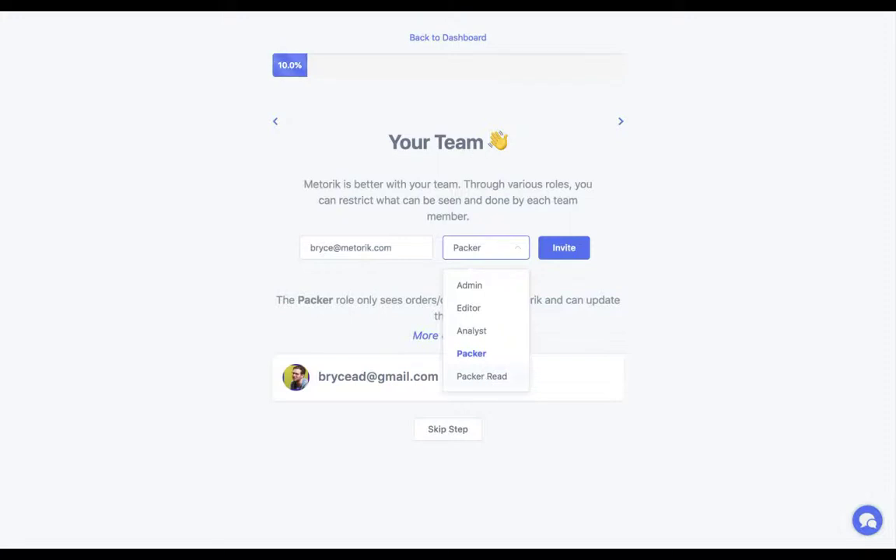
pyautogui.click(626, 301)
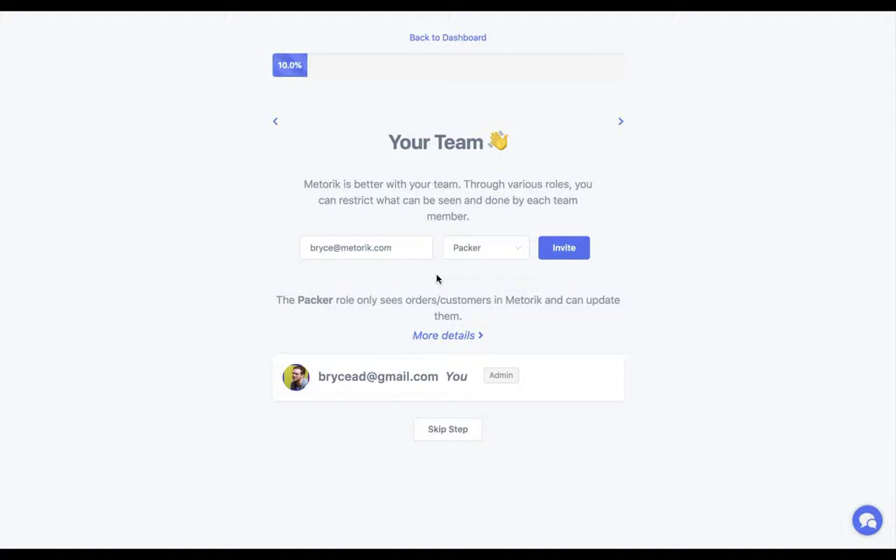
# Set the role to Analyst, send the invitation, and advance to Digests.
pyautogui.click(482, 247)
pyautogui.click(493, 331)
pyautogui.click(563, 249)
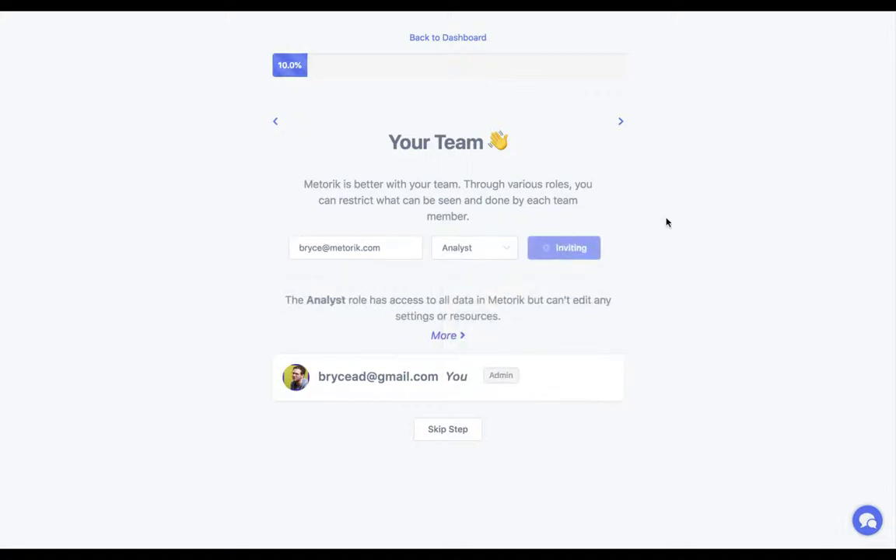
pyautogui.click(620, 123)
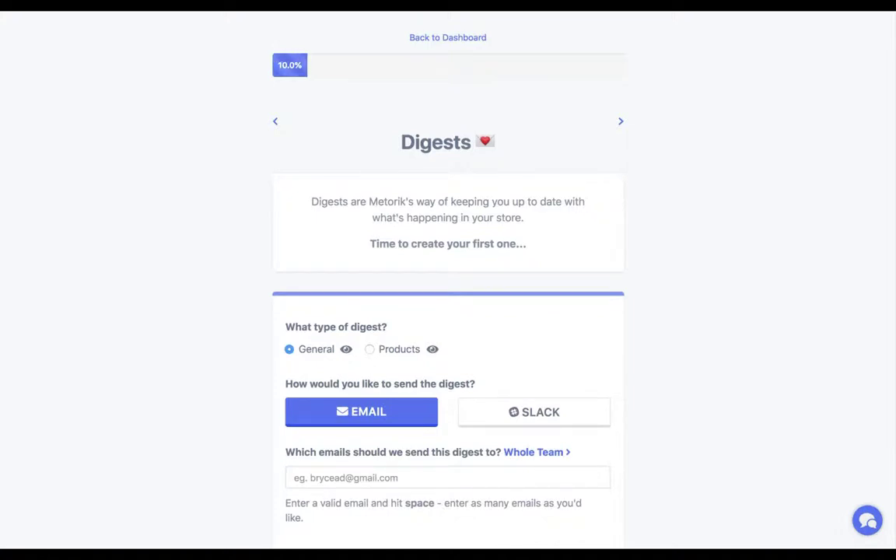
# Add the teammate's e-mail address as the digest recipient.
pyautogui.scroll(-2, 343, 194)
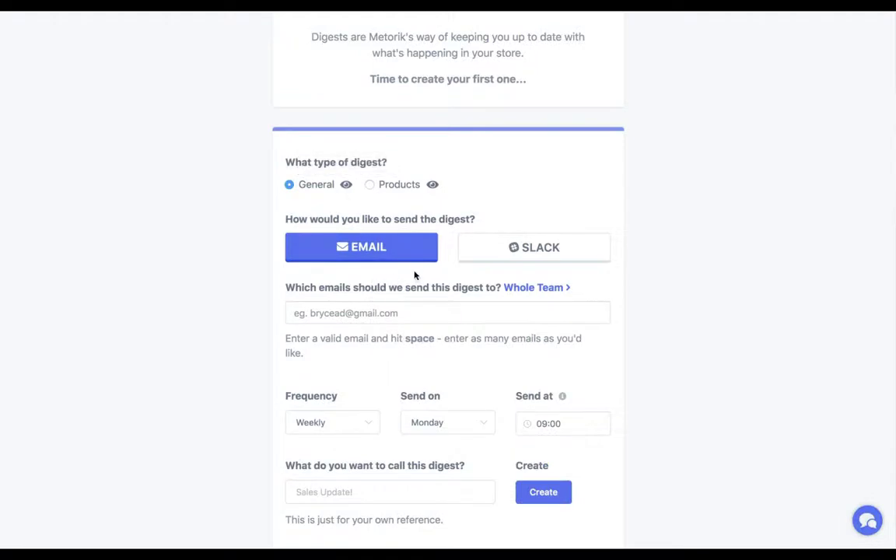
pyautogui.click(399, 311)
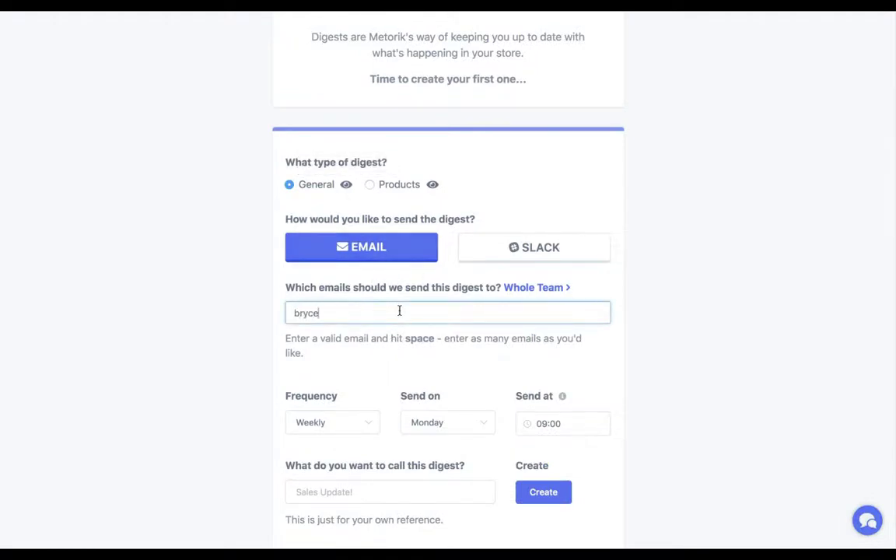
pyautogui.press('Tab')
# Schedule the digest weekly on Monday at 09:00.
pyautogui.scroll(-1, 354, 416)
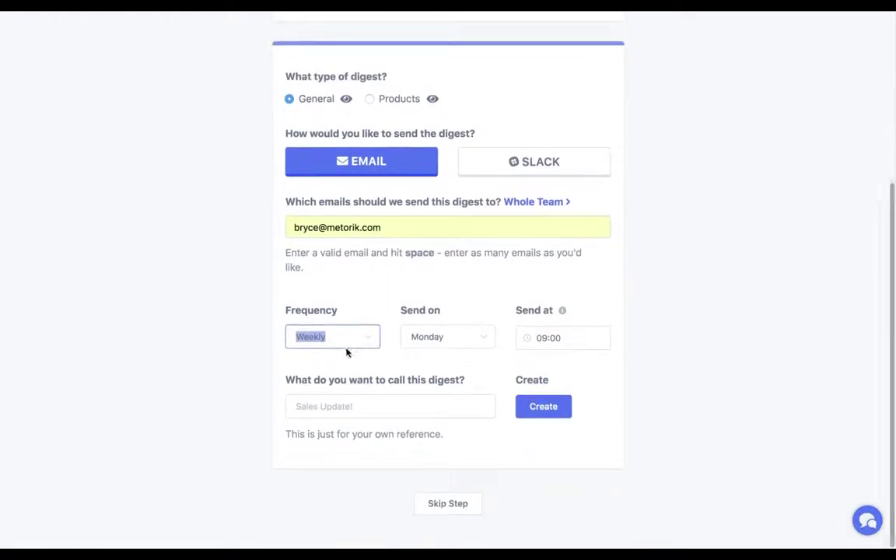
pyautogui.click(358, 342)
pyautogui.click(348, 375)
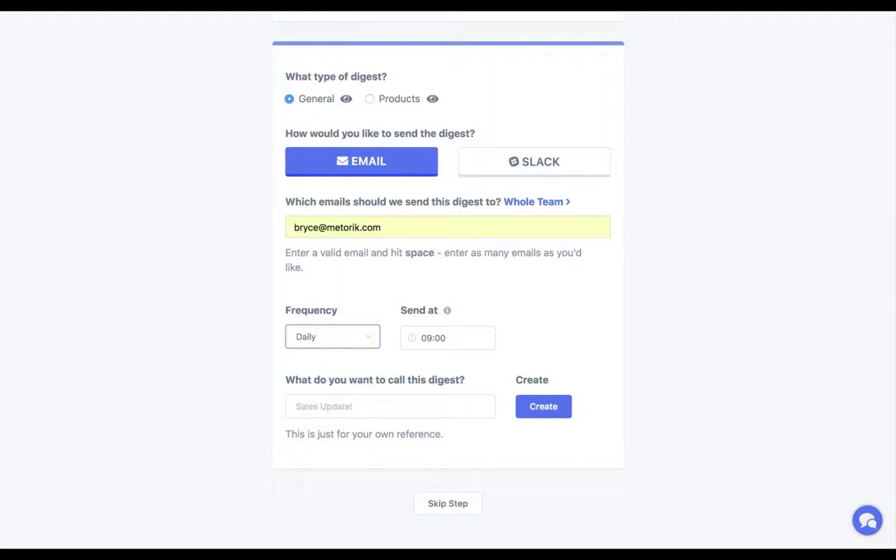
pyautogui.click(332, 336)
pyautogui.click(366, 398)
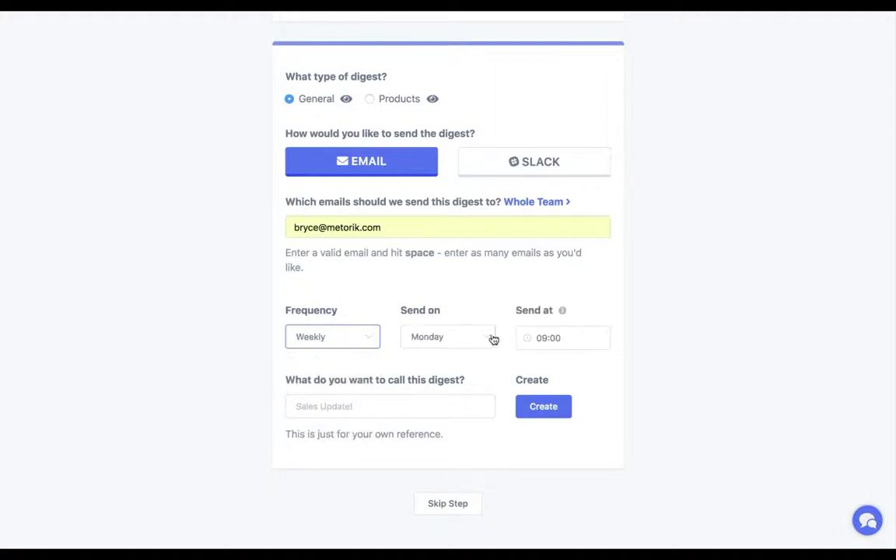
pyautogui.click(493, 340)
pyautogui.click(573, 337)
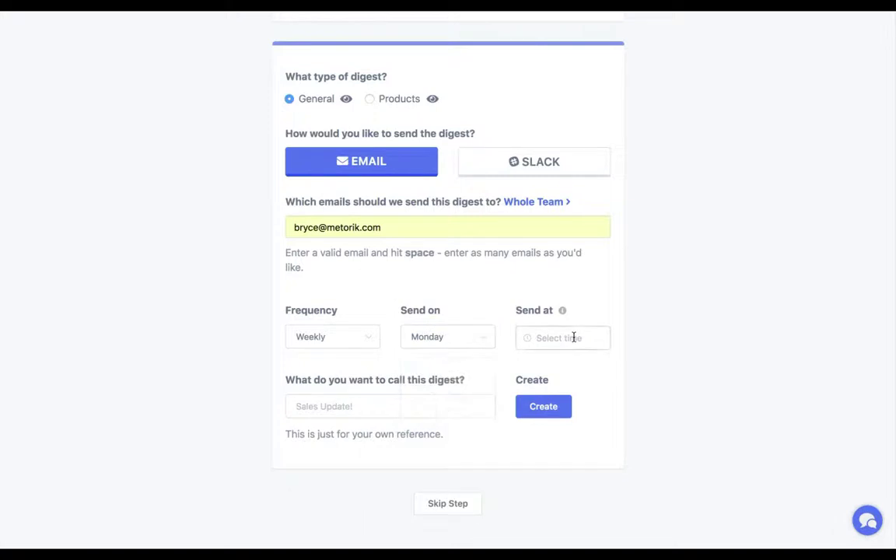
pyautogui.scroll(-5, 570, 426)
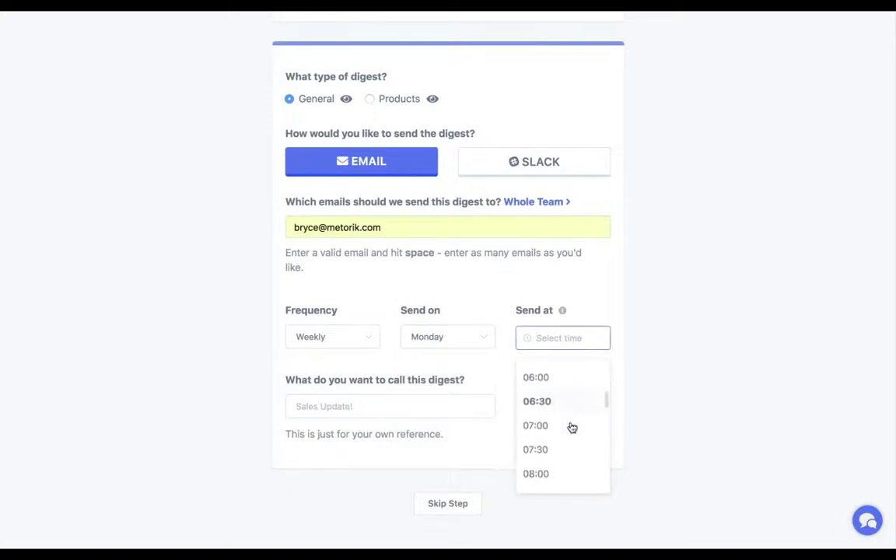
pyautogui.scroll(-3, 570, 428)
pyautogui.click(555, 459)
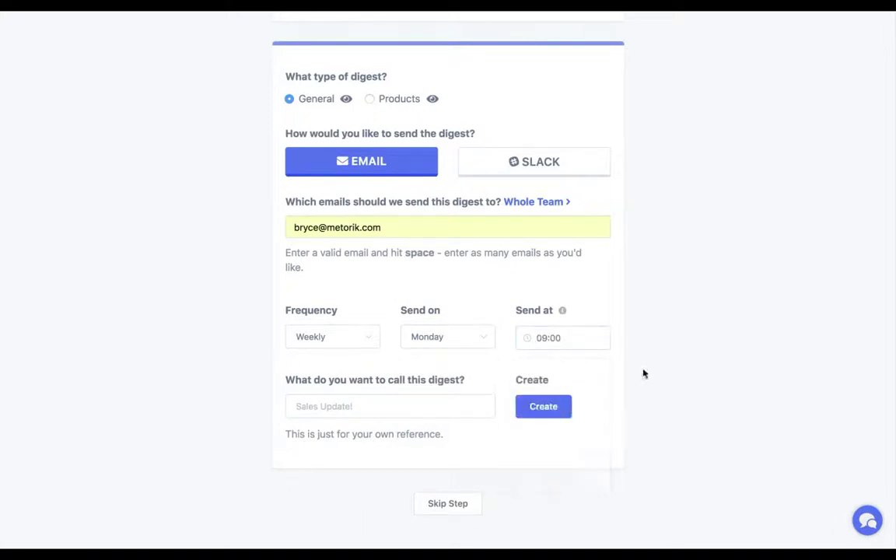
# Name the digest Sales Update Weekly and create it.
pyautogui.click(470, 406)
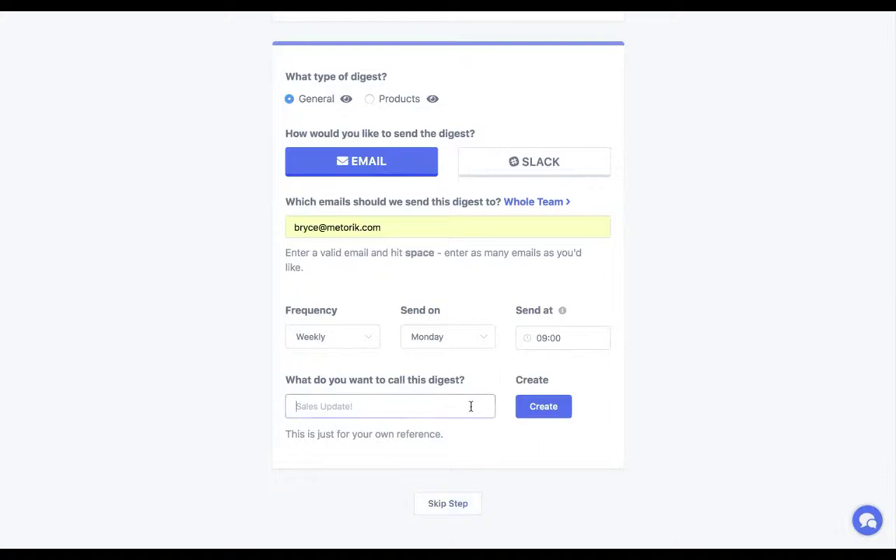
pyautogui.write('Sales Updae')
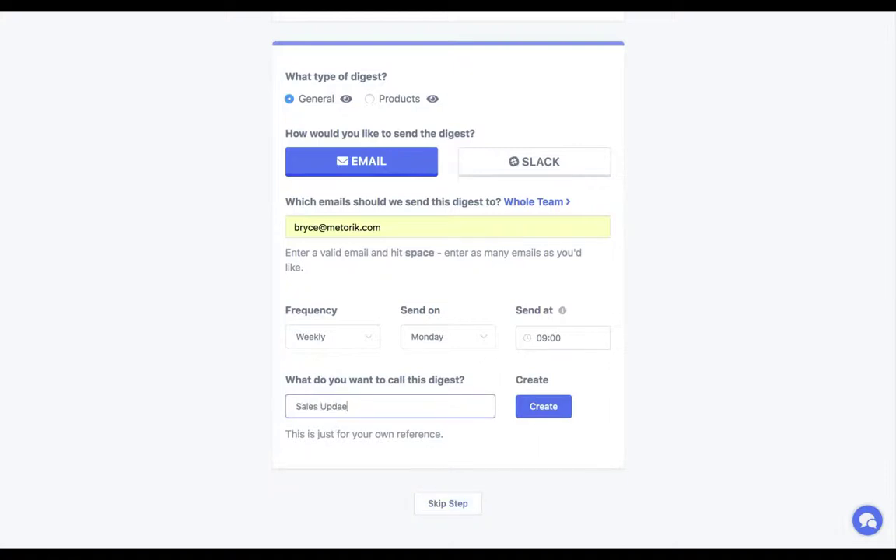
pyautogui.press('BackSpace')
pyautogui.write('te Weekly')
pyautogui.click(550, 406)
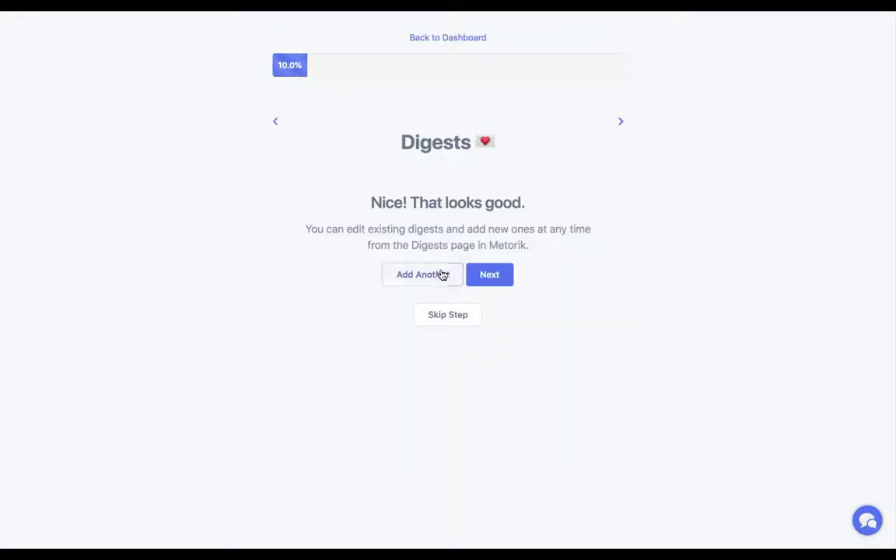
# Begin another digest, try Slack delivery, then switch it back to email.
pyautogui.click(440, 274)
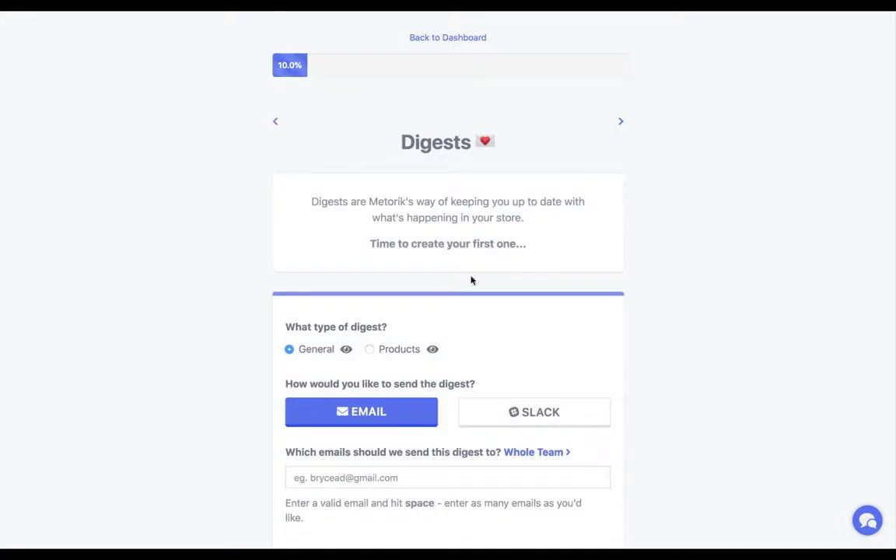
pyautogui.click(501, 412)
pyautogui.scroll(-2, 482, 417)
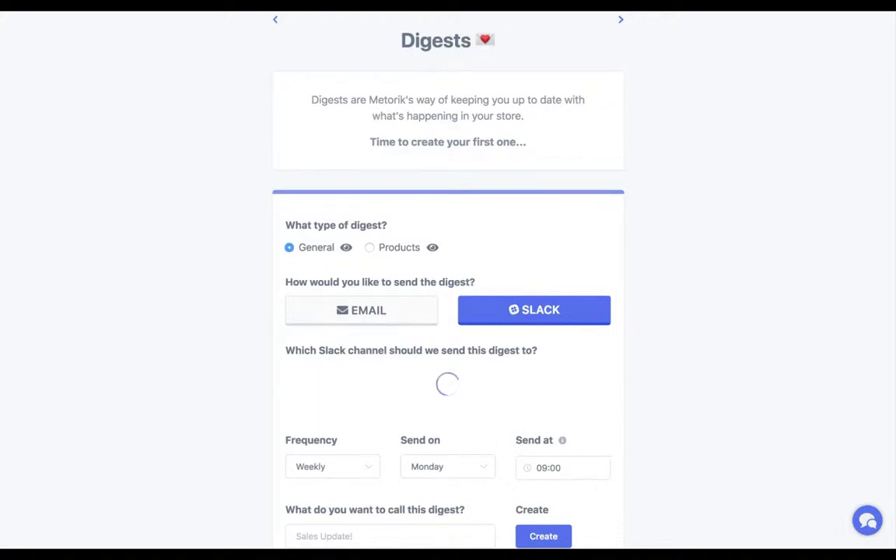
pyautogui.click(359, 309)
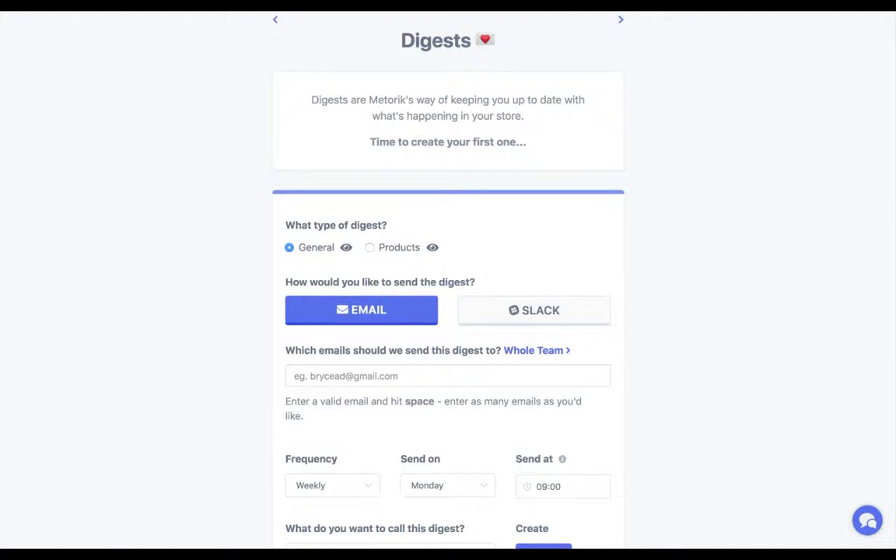
pyautogui.scroll(3, 608, 190)
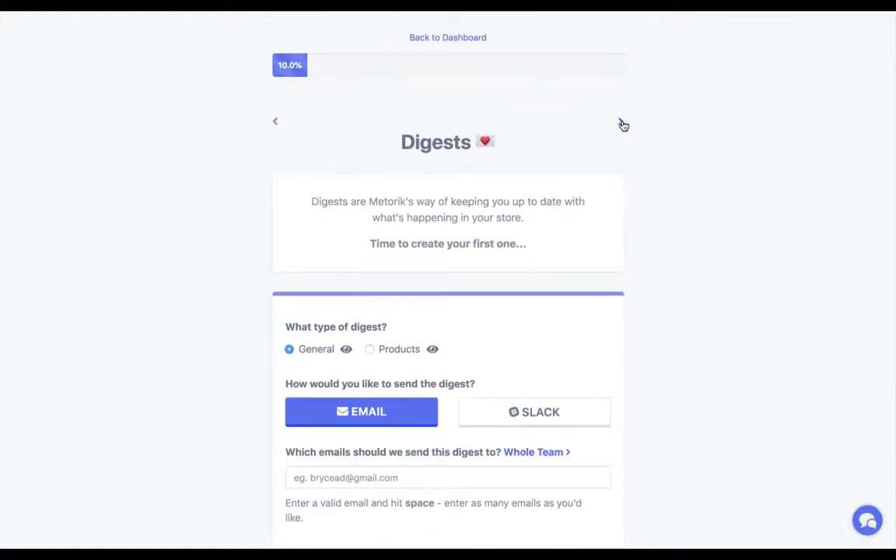
# Advance to the Integrations step and browse Slack, Google Analytics, Zendesk, Help Scout, Freshdesk and Intercom.
pyautogui.click(620, 122)
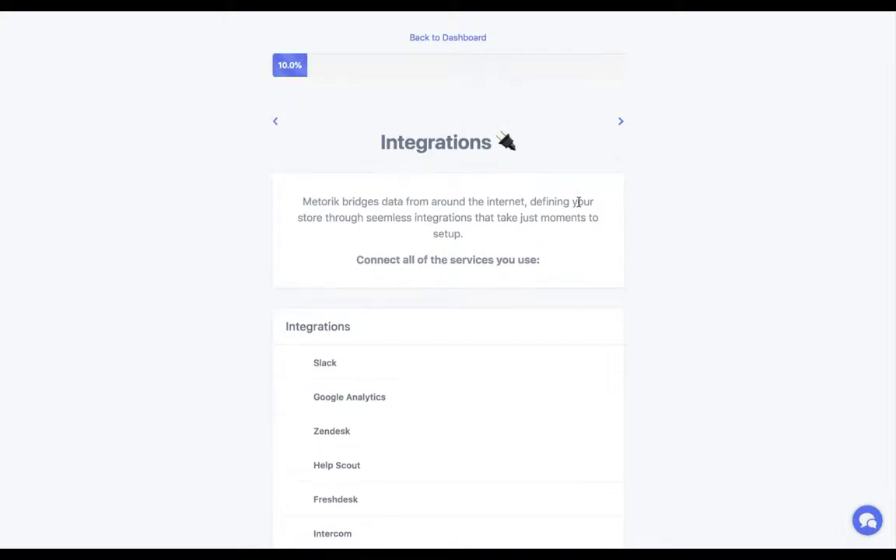
pyautogui.scroll(-1, 578, 202)
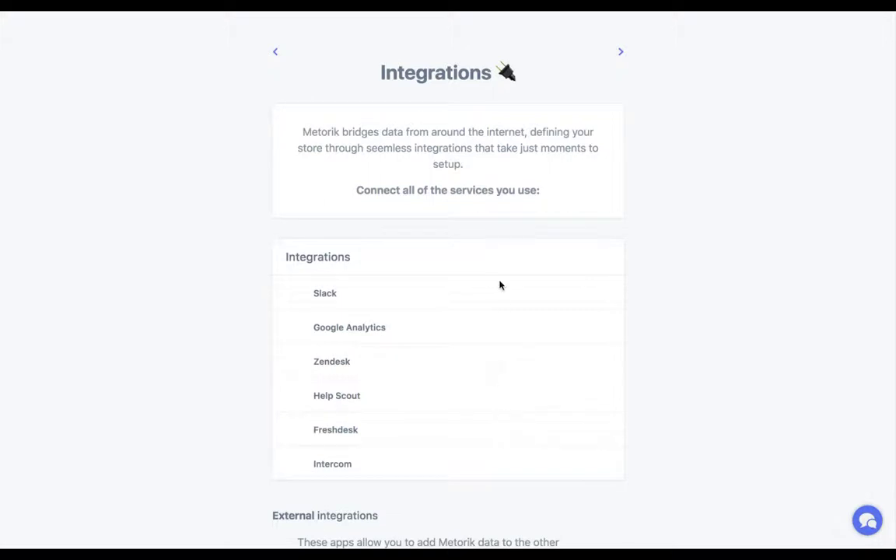
pyautogui.scroll(1, 435, 264)
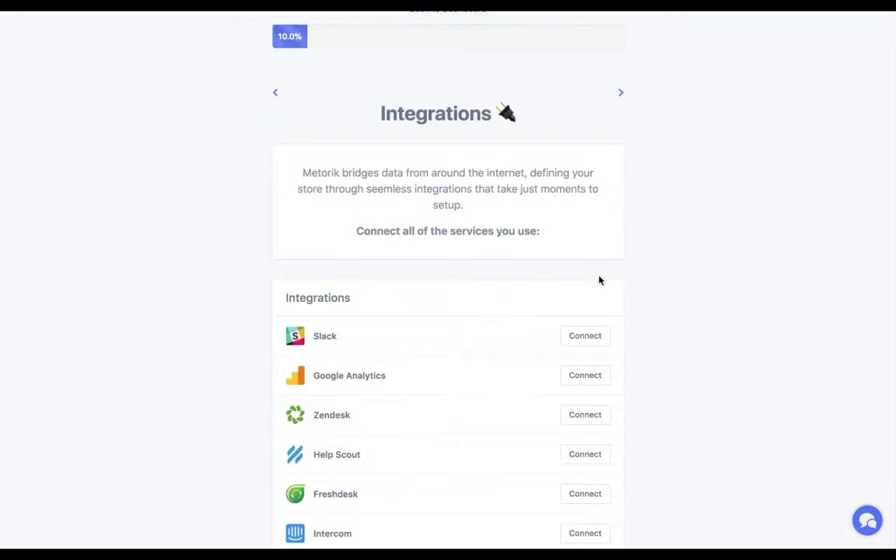
pyautogui.scroll(1, 662, 108)
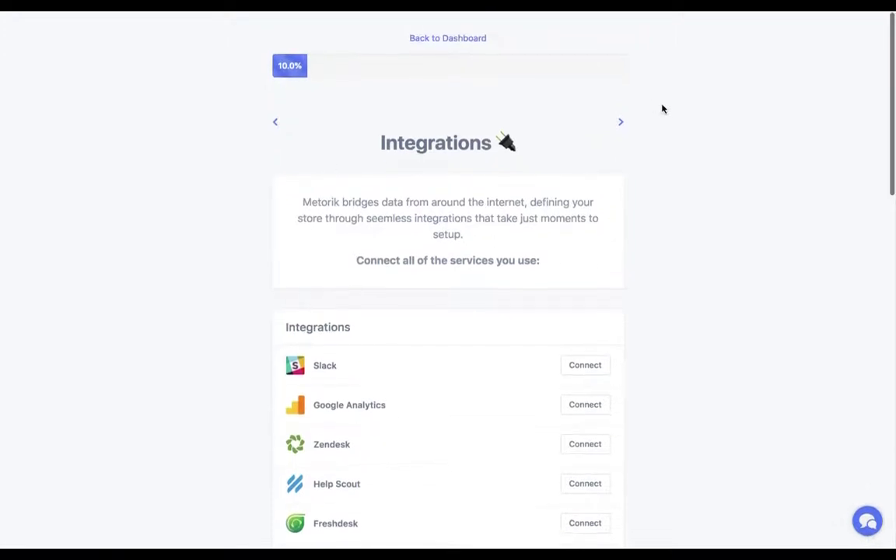
# Advance to the Settings step and review the Pending, Cancelled and Failed order exclusions and Created Date filter.
pyautogui.click(620, 122)
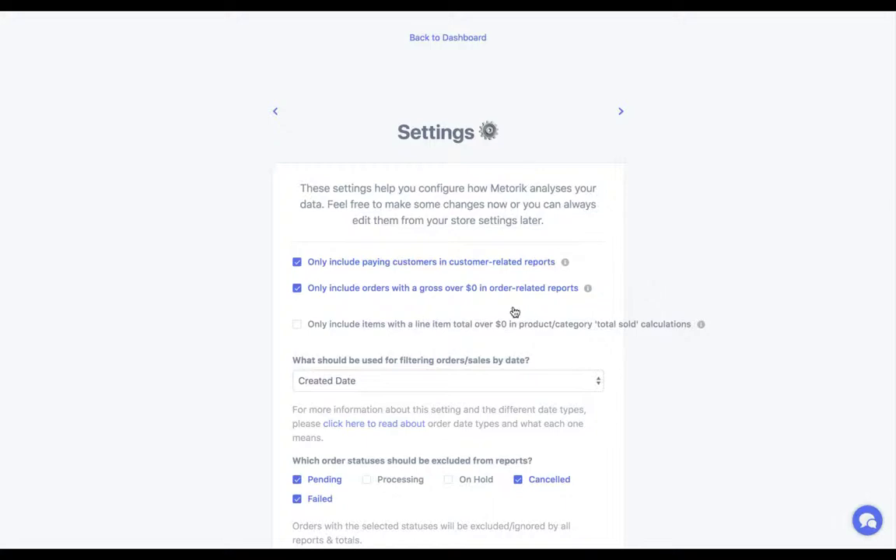
pyautogui.scroll(-4, 455, 328)
pyautogui.scroll(-3, 456, 328)
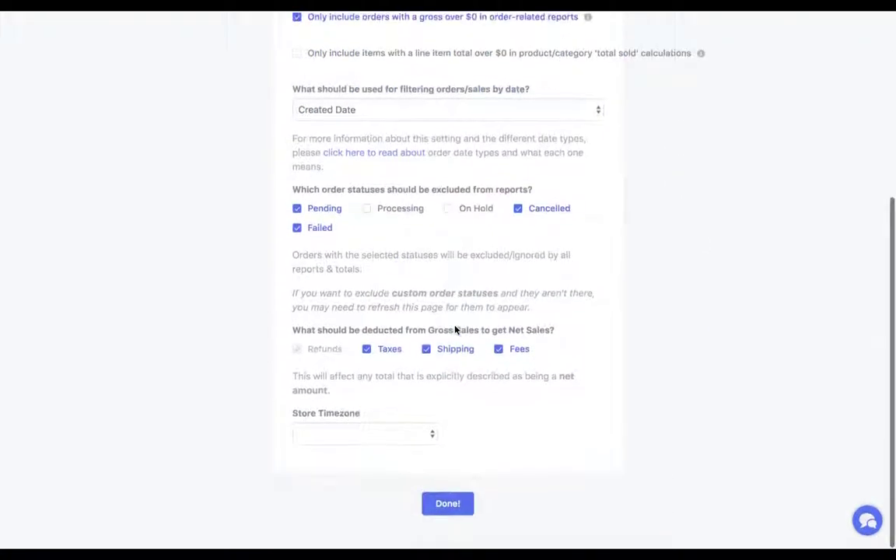
pyautogui.scroll(5, 455, 328)
pyautogui.scroll(-2, 466, 422)
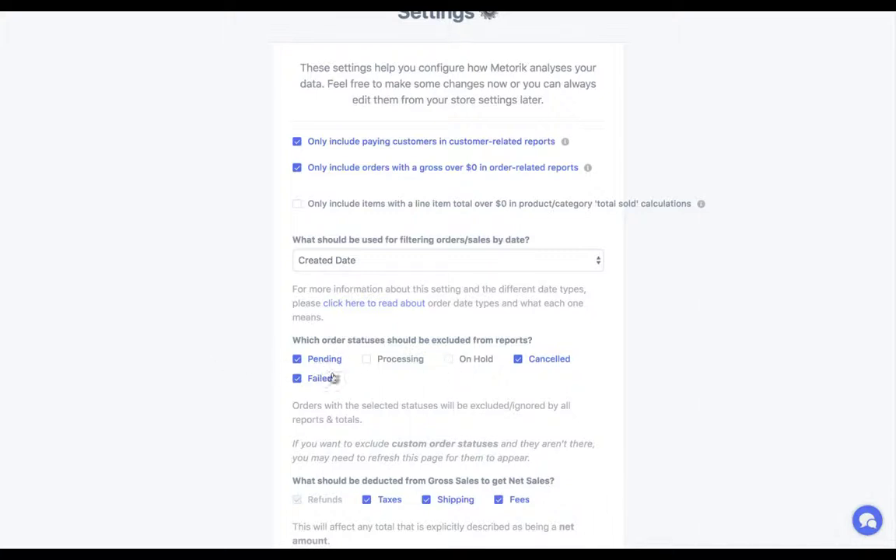
# Try excluding Processing and On Hold orders, then revert so only Pending, Cancelled and Failed stay excluded.
pyautogui.click(423, 364)
pyautogui.click(465, 365)
pyautogui.click(377, 364)
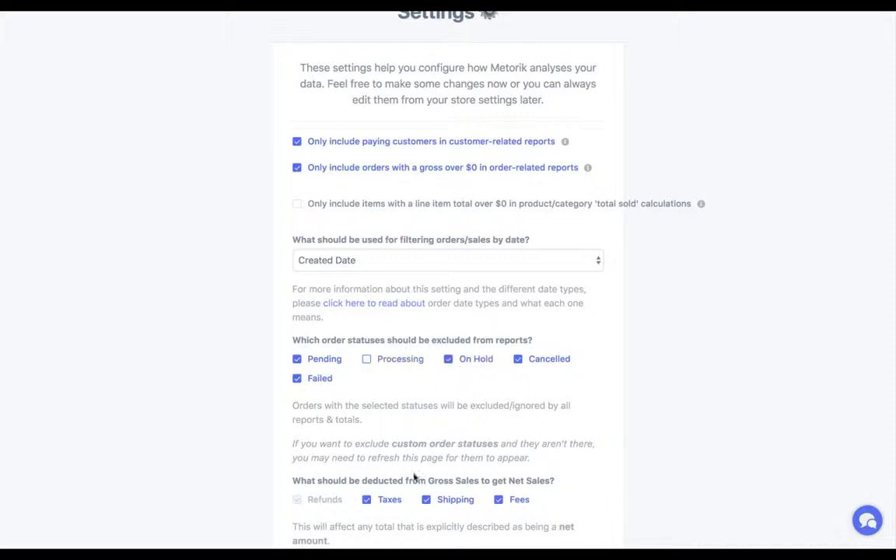
pyautogui.click(474, 362)
pyautogui.scroll(-4, 434, 386)
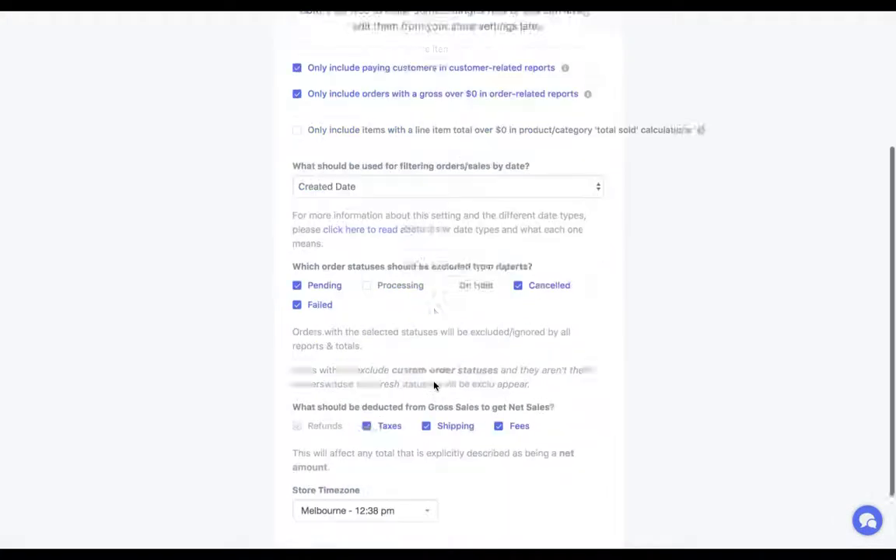